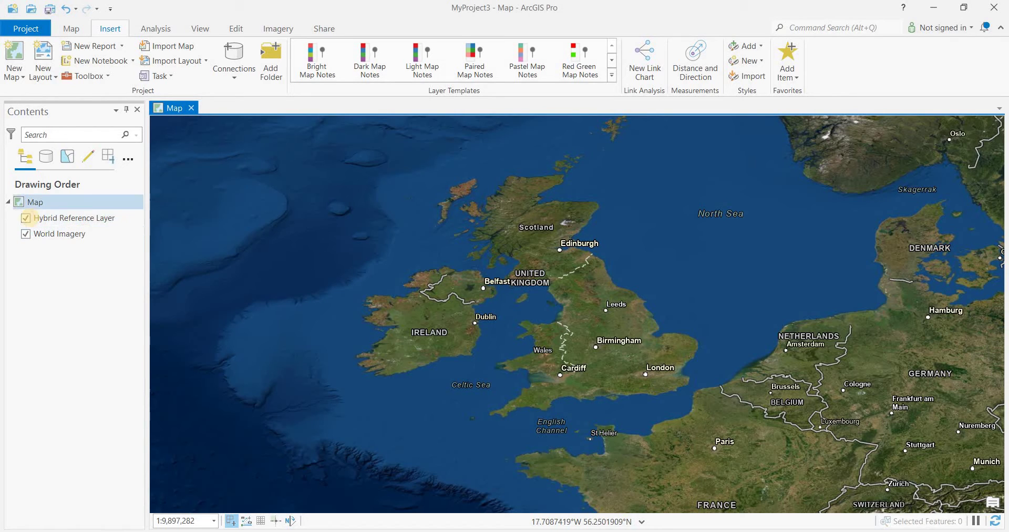
left_click(25, 218)
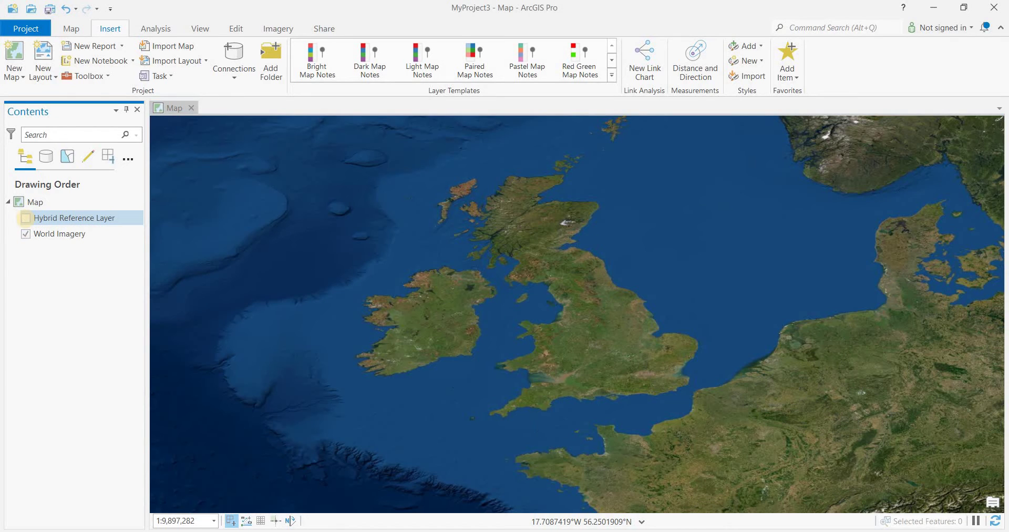
left_click(25, 218)
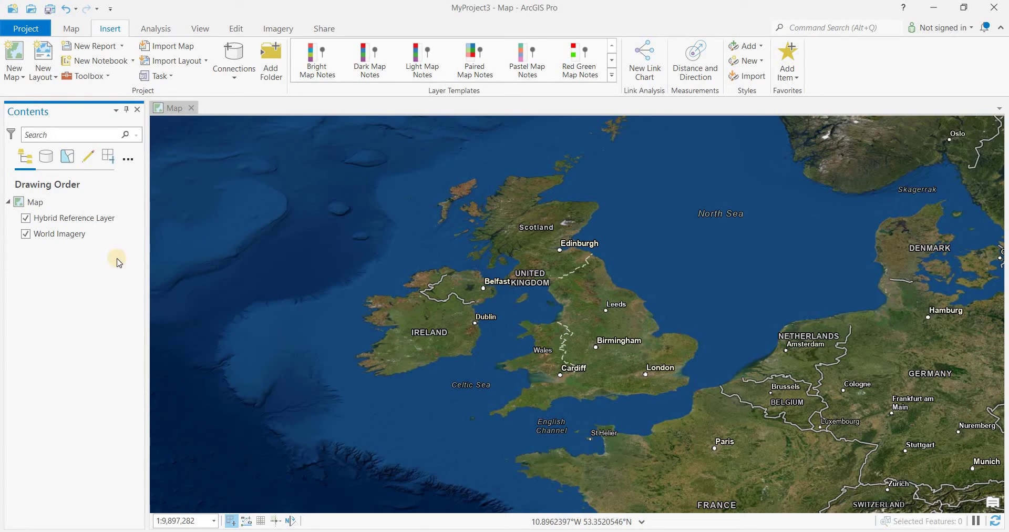
left_click(46, 238)
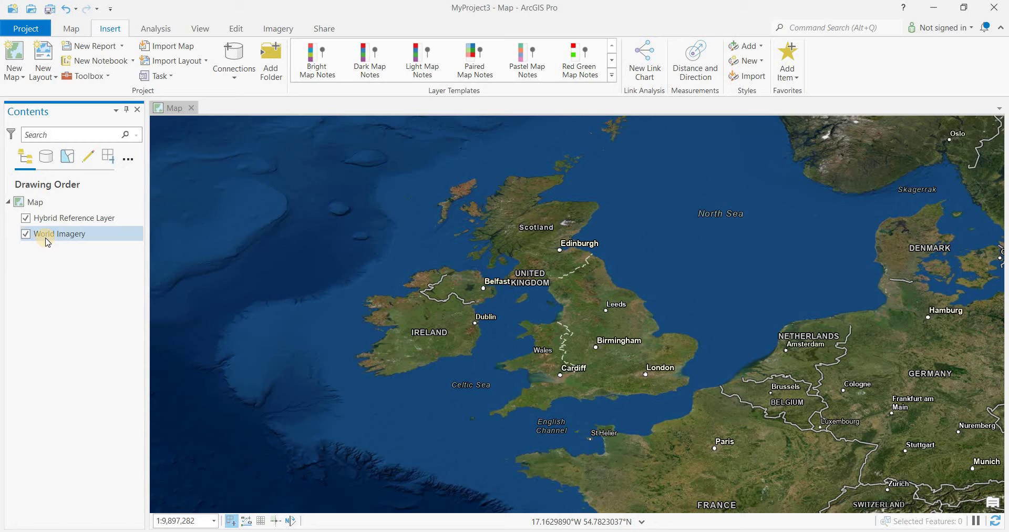
- Create a new ANSI letter-size portrait layout, Layout3
left_click(78, 35)
left_click(107, 29)
left_click(46, 79)
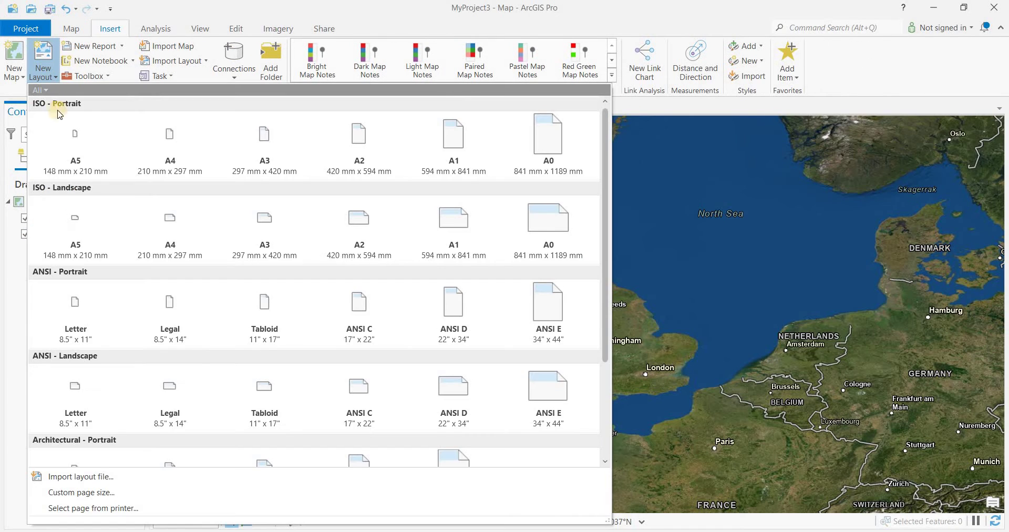
left_click(78, 308)
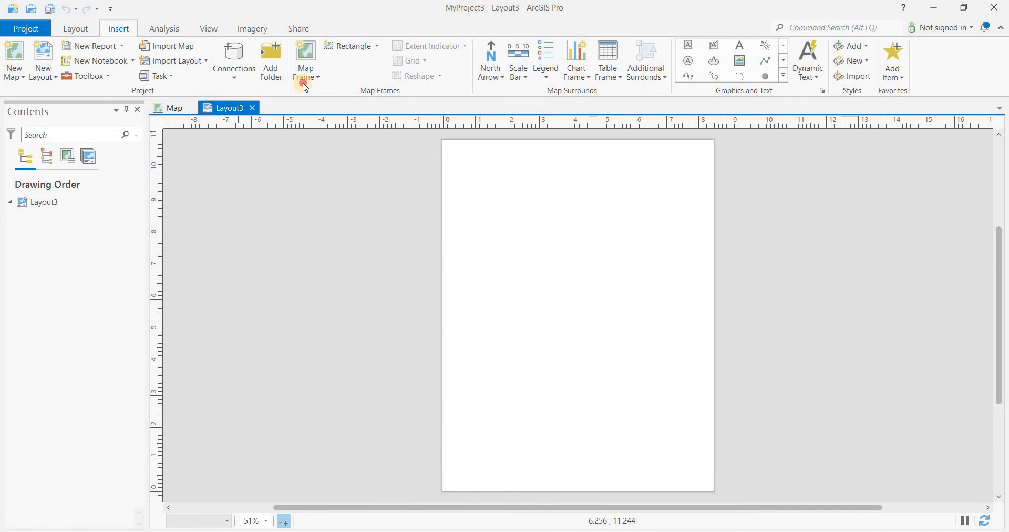
- Add a 1:9,897,282 British Isles map frame covering most of the page
left_click(305, 84)
left_click(306, 79)
left_click(413, 153)
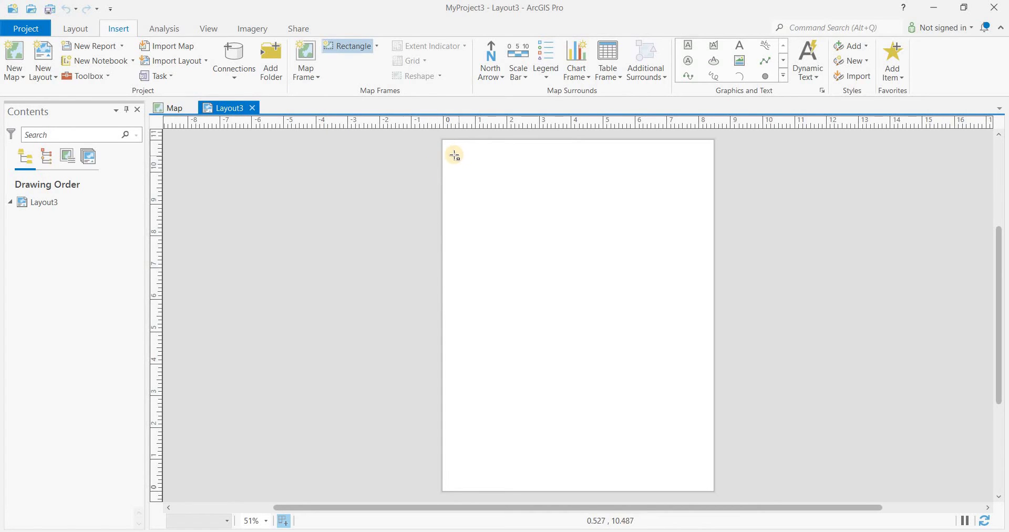
left_click_drag(454, 156, 706, 450)
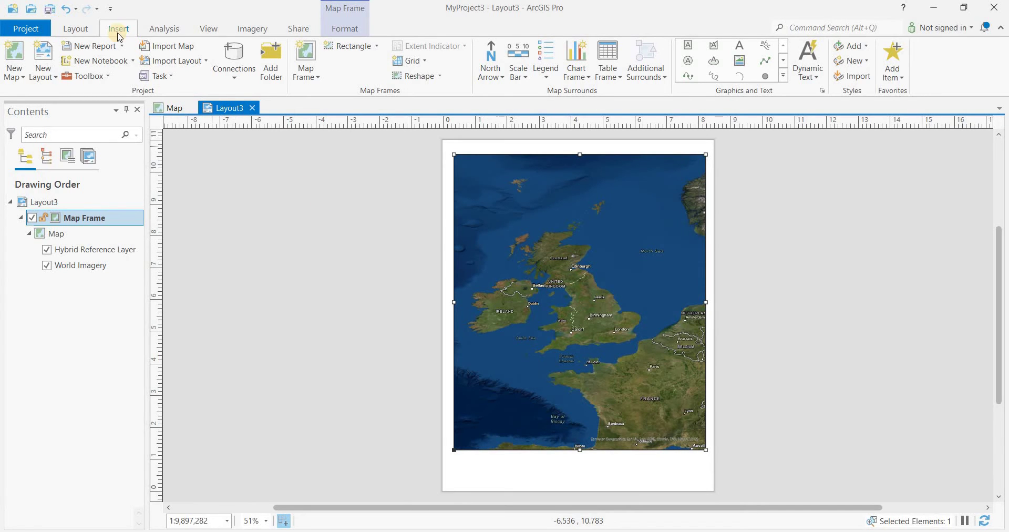
- Create letter portrait Layout4 with a 1:9,897,282 British Isles map frame over most of the page
left_click(305, 71)
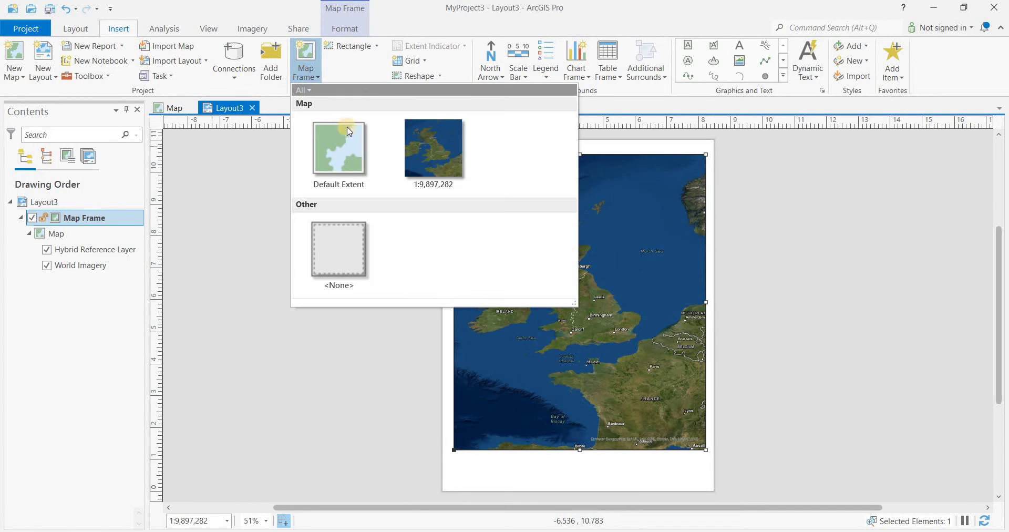
left_click(424, 151)
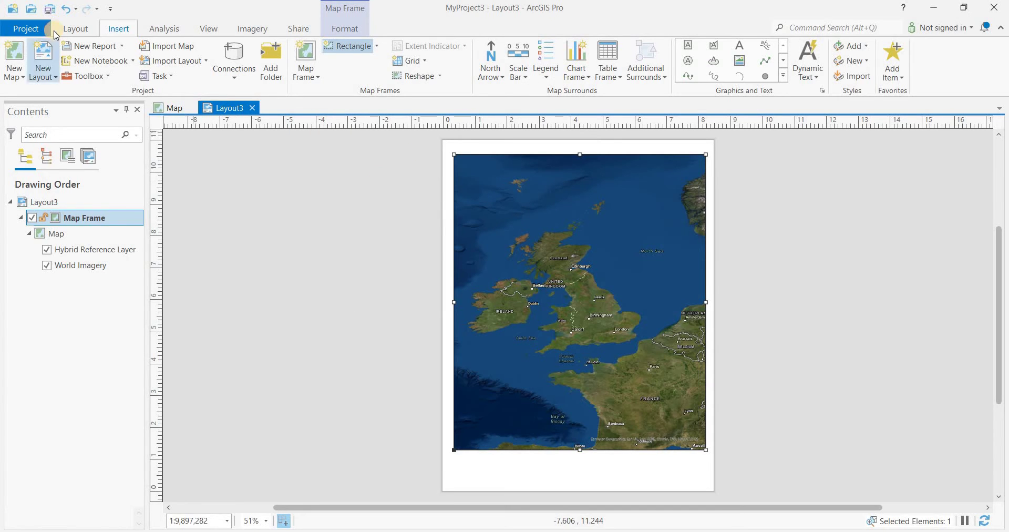
left_click(43, 66)
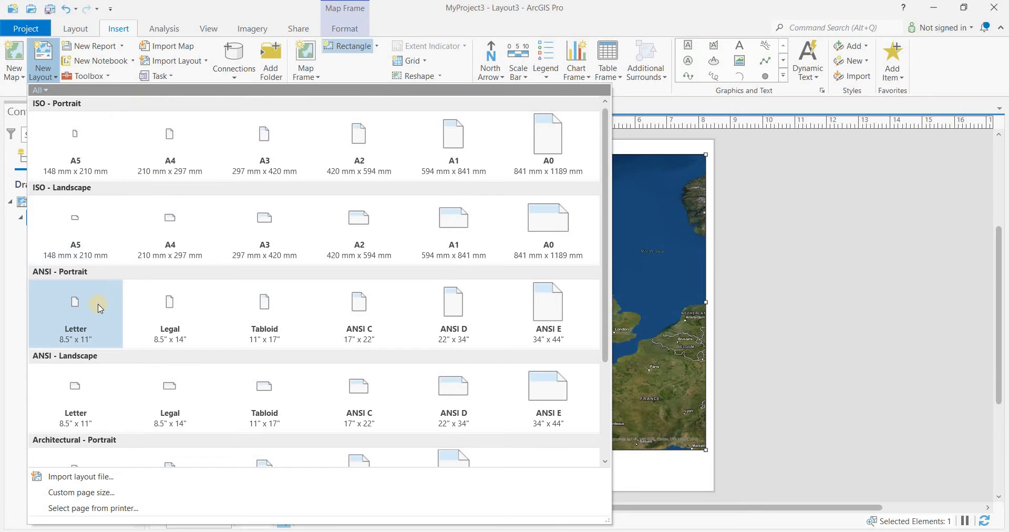
left_click(75, 303)
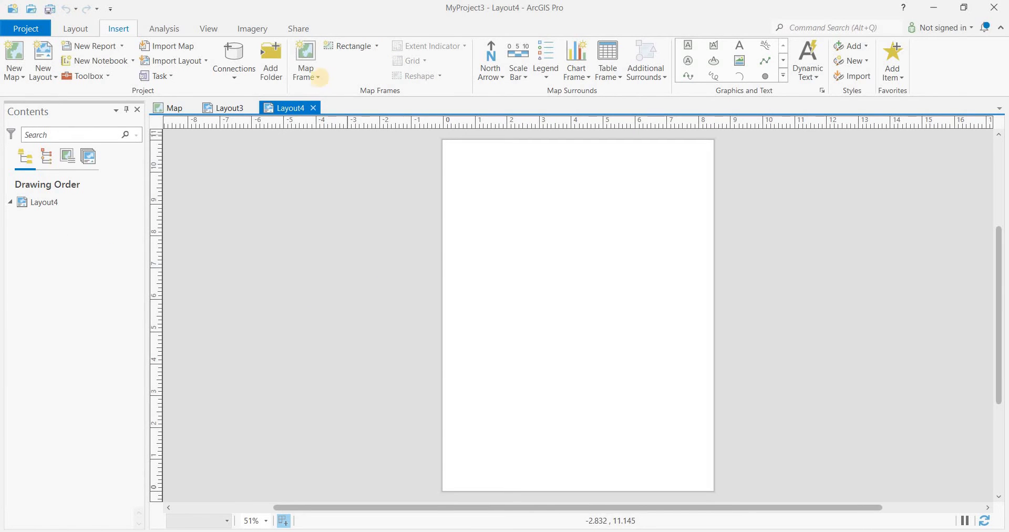
left_click(306, 71)
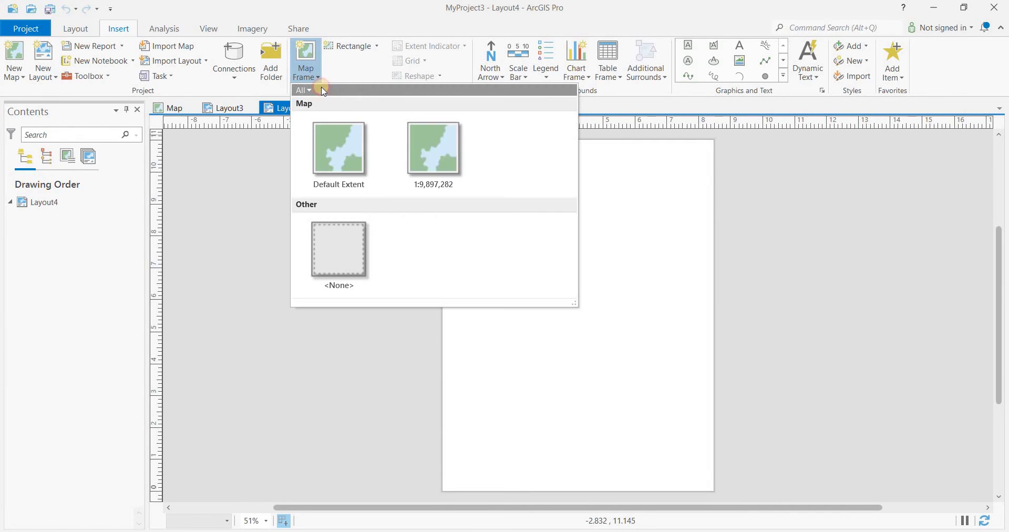
left_click(467, 168)
left_click_drag(453, 151, 701, 461)
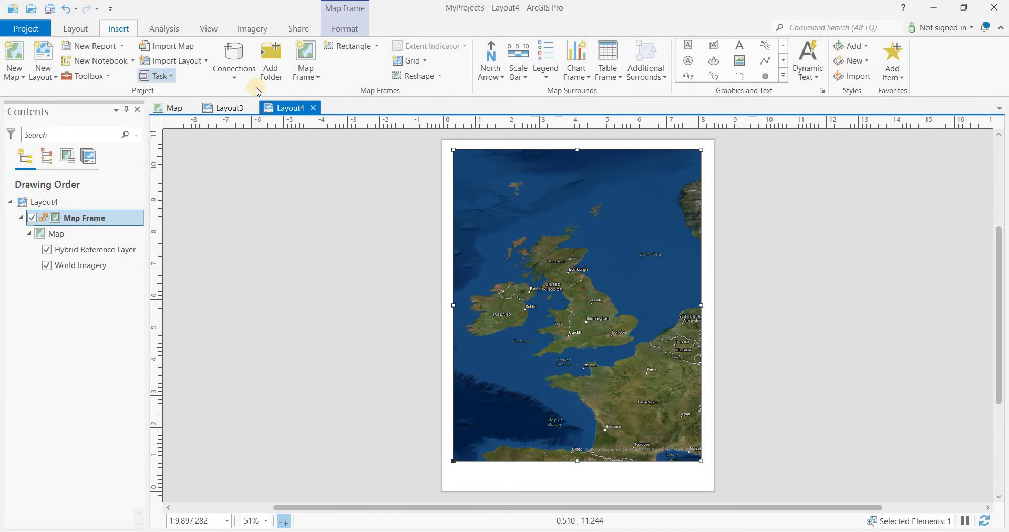
- Activate Layout4's map frame and zoom and pan it onto England at 1:4,053,927
left_click(80, 29)
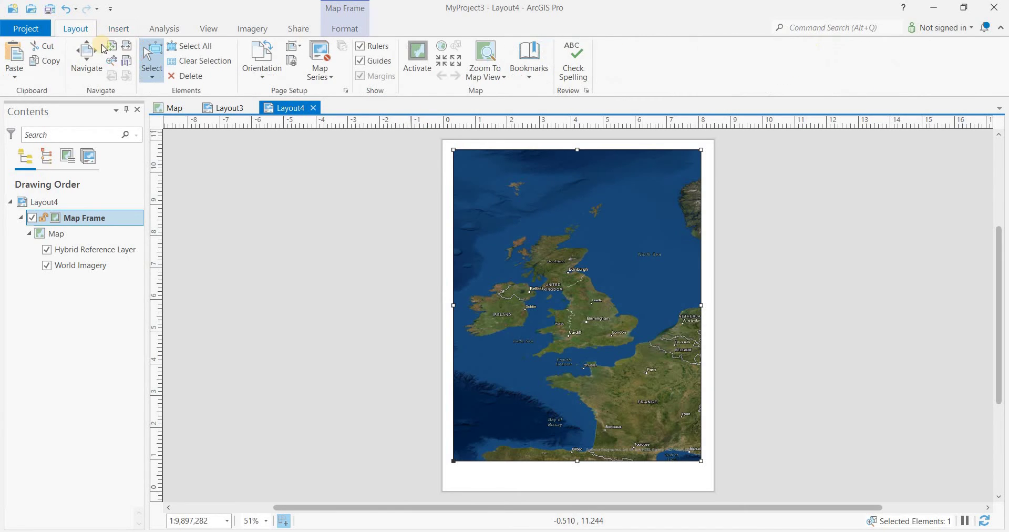
left_click(404, 66)
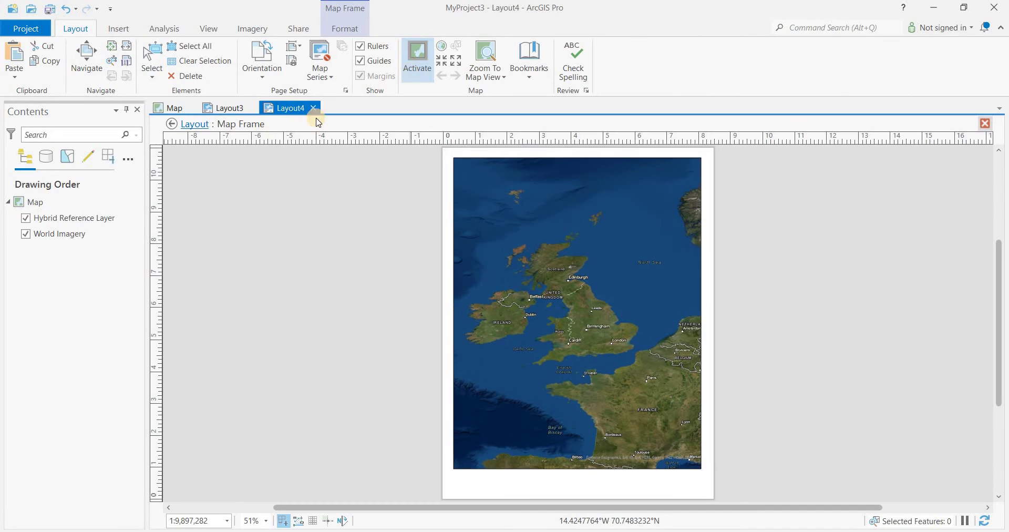
left_click(526, 329)
scroll(574, 333, "up", 3)
left_click_drag(534, 338, 567, 274)
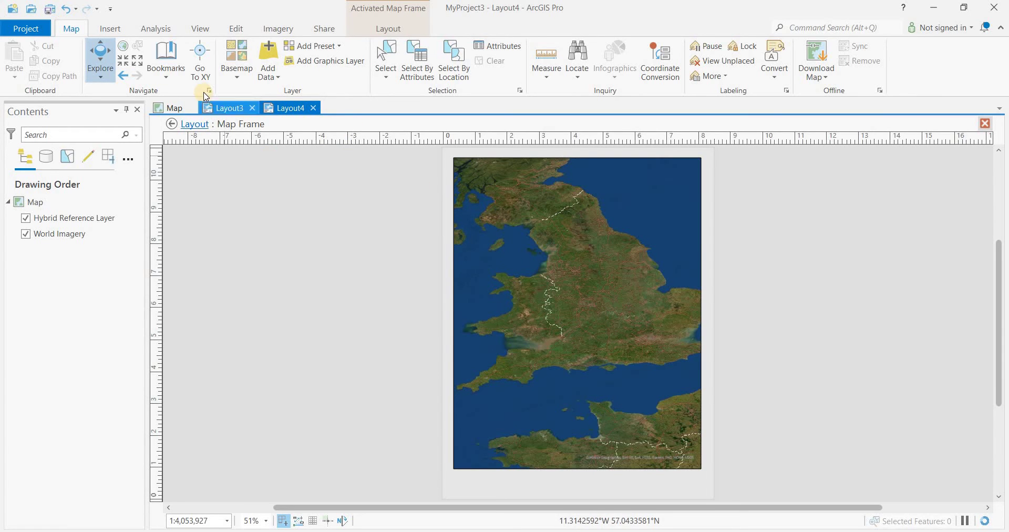
left_click(111, 29)
left_click(56, 78)
- Create letter portrait Layout5 with a 1:9,897,282 map frame covering most of the page
left_click(76, 320)
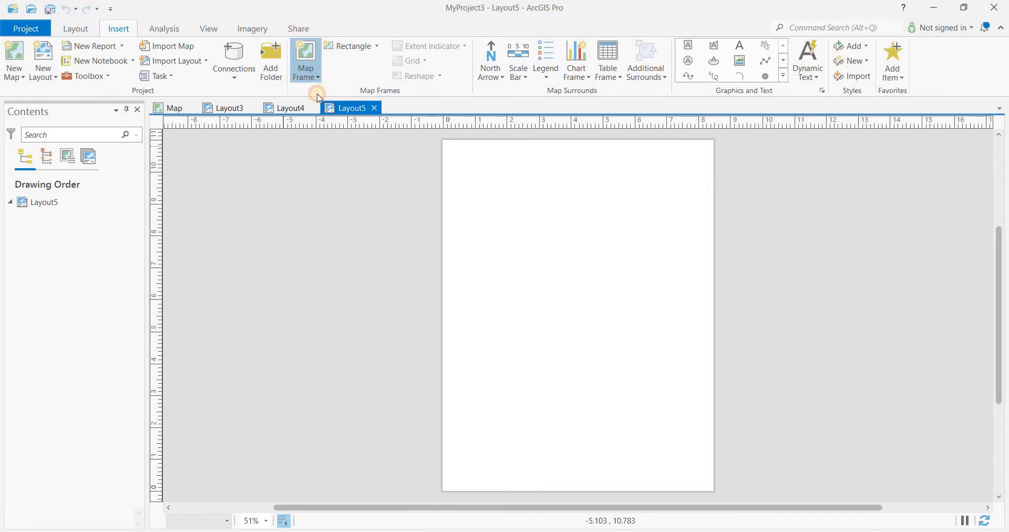
left_click(303, 76)
left_click(432, 152)
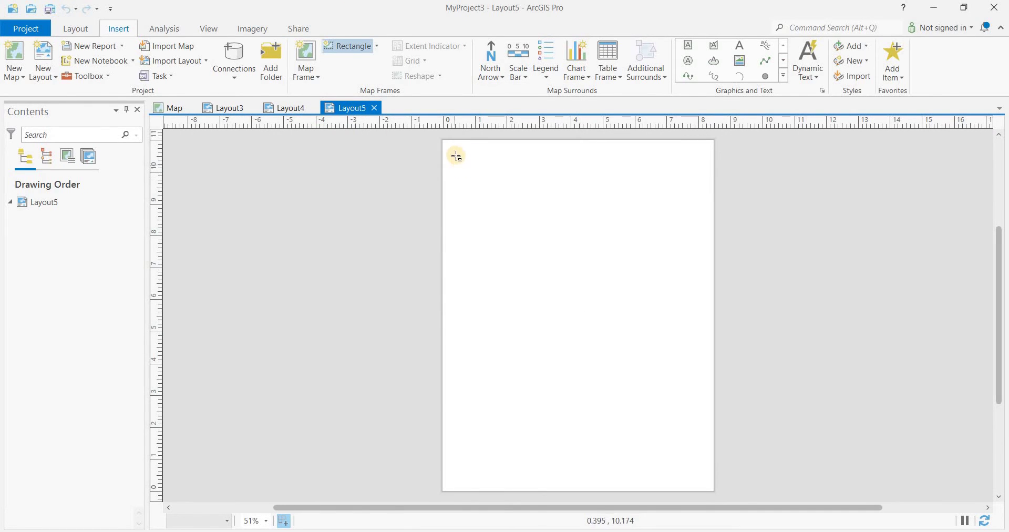
mouse_move(456, 155)
left_mouse_down()
mouse_move(610, 304)
mouse_move(658, 415)
mouse_move(696, 450)
left_mouse_up()
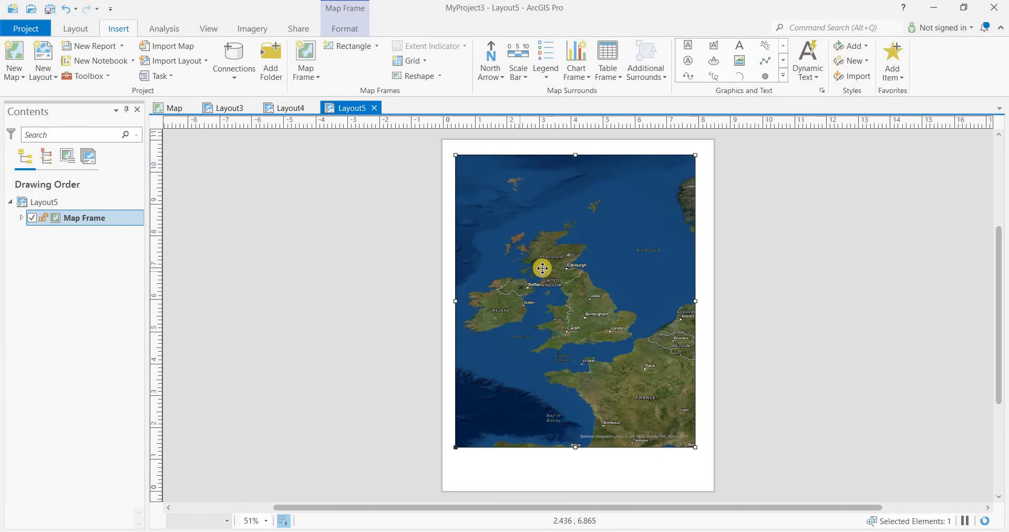
- Activate the frame, centre it on Scotland at 1:4,053,927, then close activation
left_click(87, 35)
left_click(417, 59)
scroll(566, 271, "up", 4)
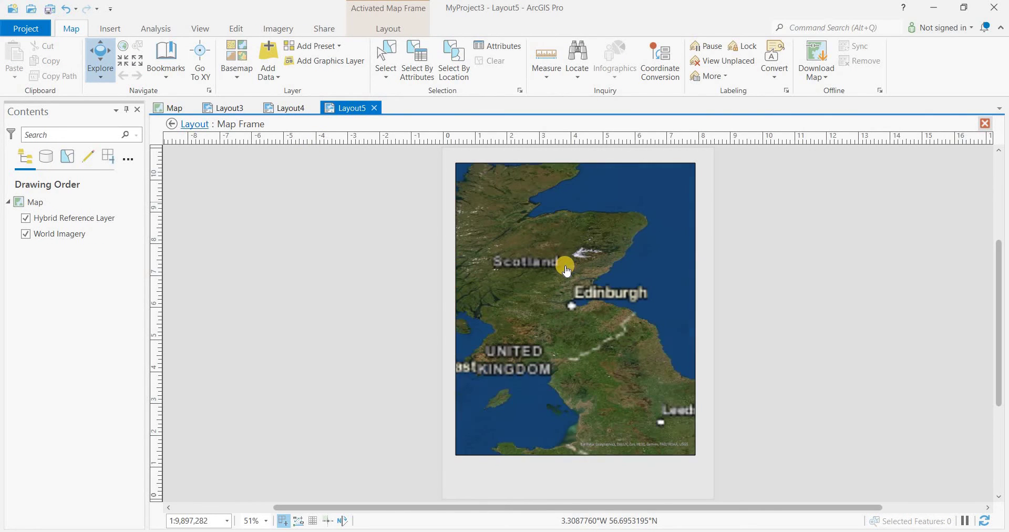
left_click_drag(565, 266, 616, 310)
scroll(617, 310, "down", 2)
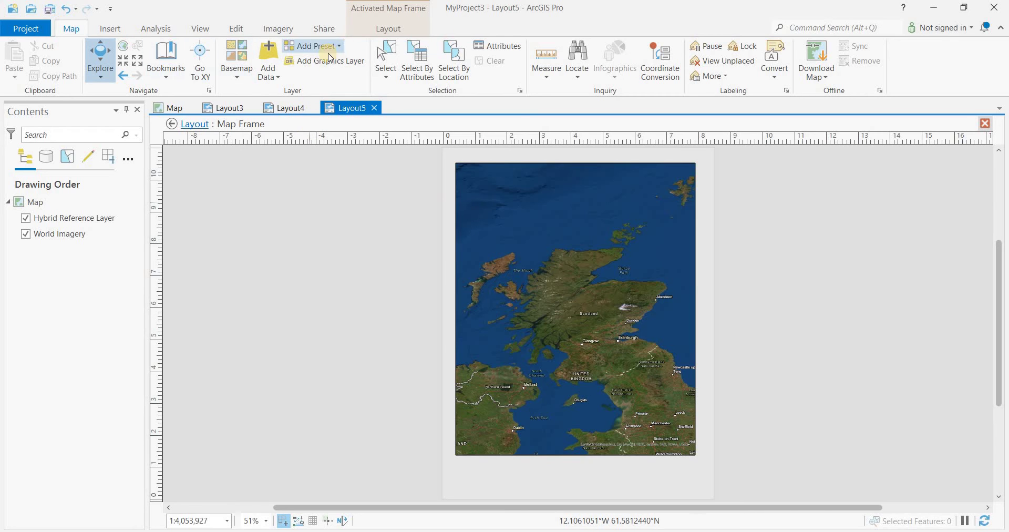
left_click(374, 30)
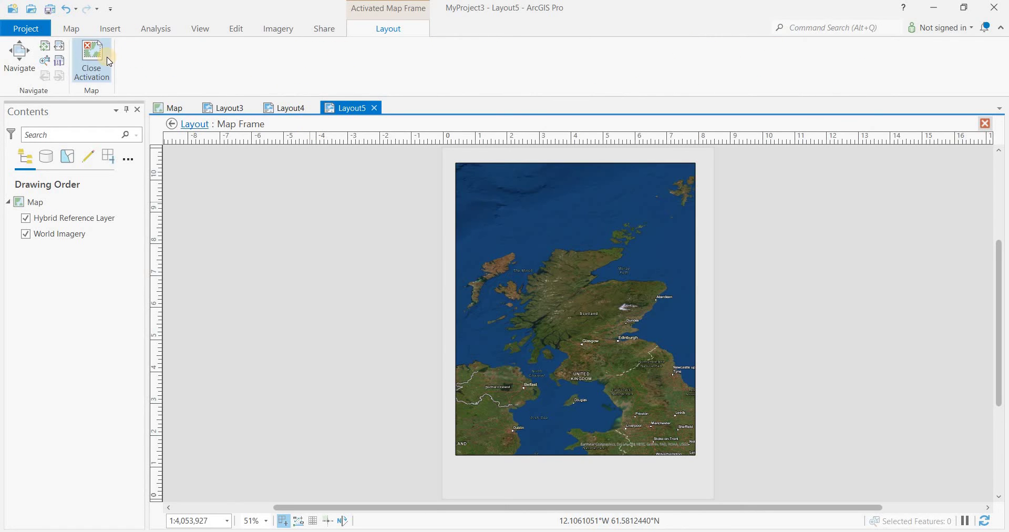
left_click(92, 62)
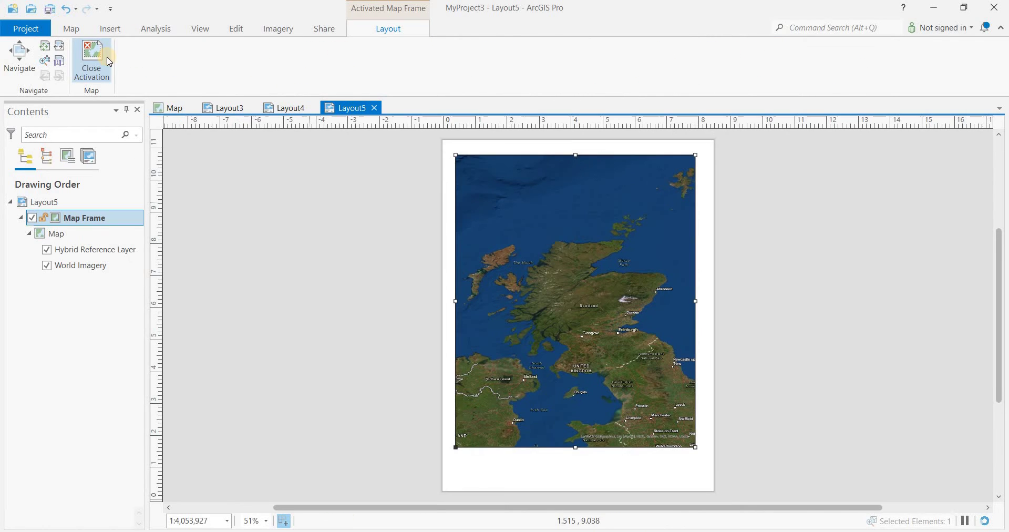
left_click(119, 30)
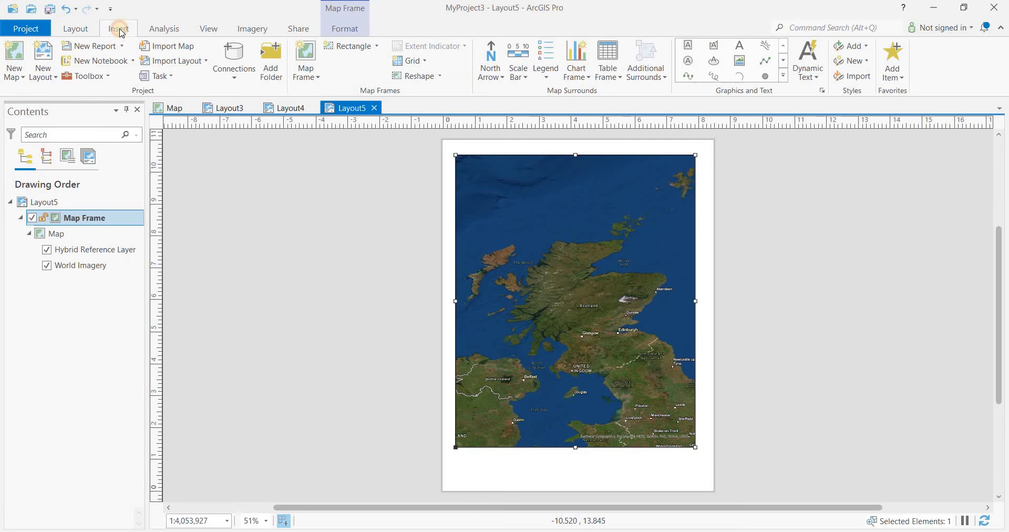
- Create letter portrait Layout6 with a satellite map frame drawn across the page
left_click(49, 78)
left_click(79, 315)
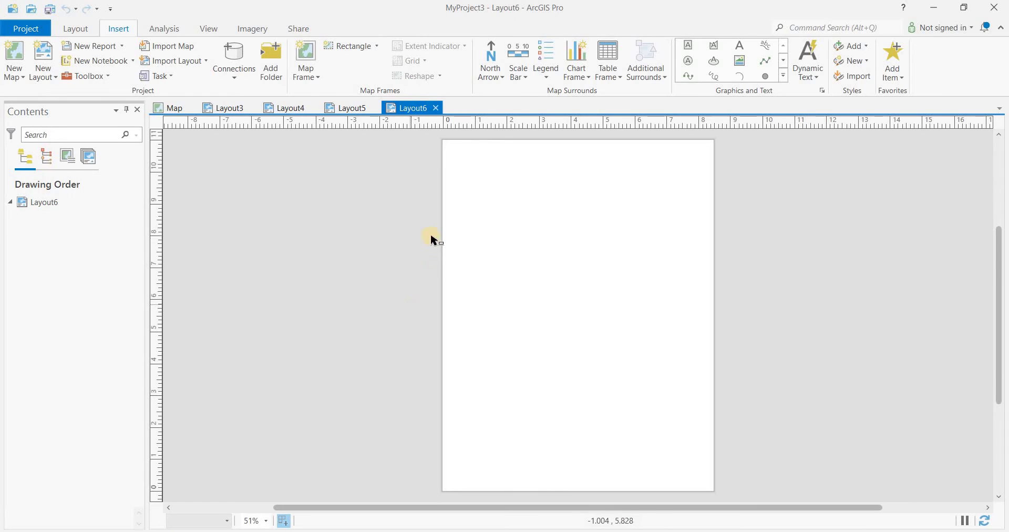
left_click(306, 60)
left_click(431, 149)
left_click_drag(454, 157, 703, 447)
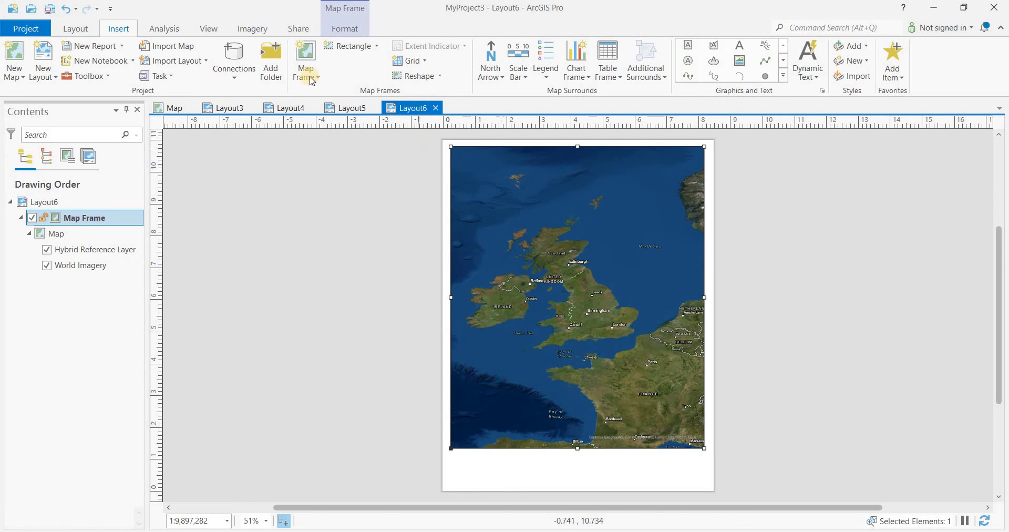
- Activate the frame, zoom it to Wales at 1:1,660,488, then close activation
left_click(80, 30)
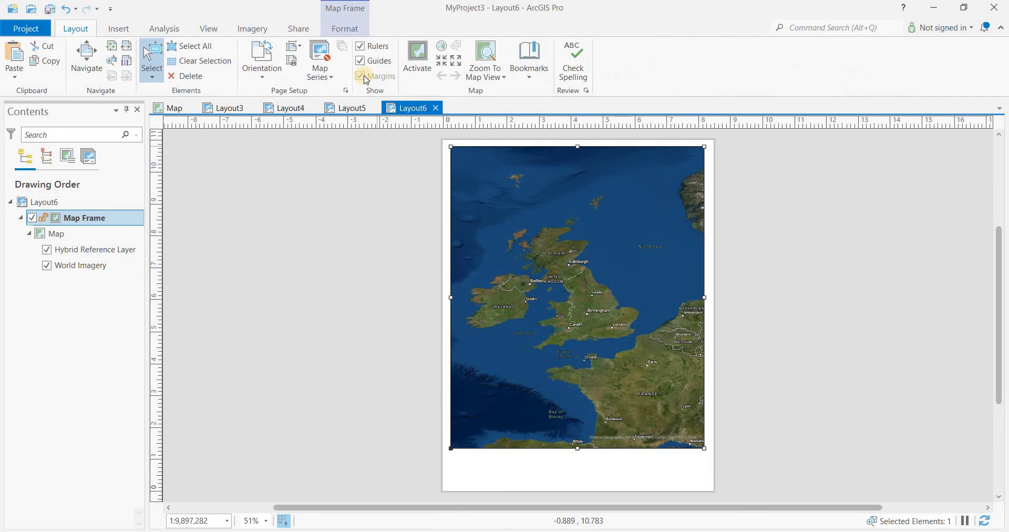
left_click(417, 62)
left_click_drag(534, 286, 582, 288)
scroll(605, 327, "up", 2)
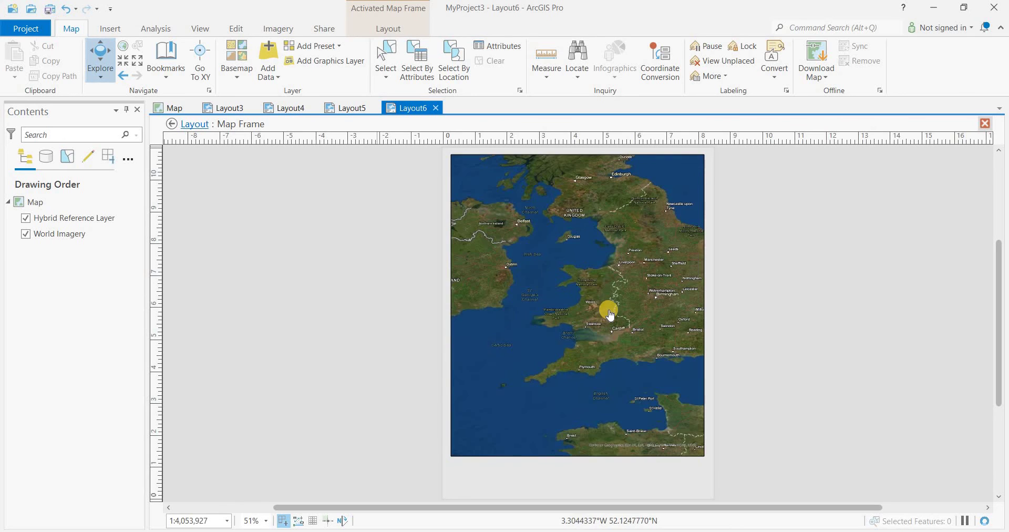
scroll(611, 314, "up", 1)
scroll(610, 305, "up", 1)
left_click(388, 28)
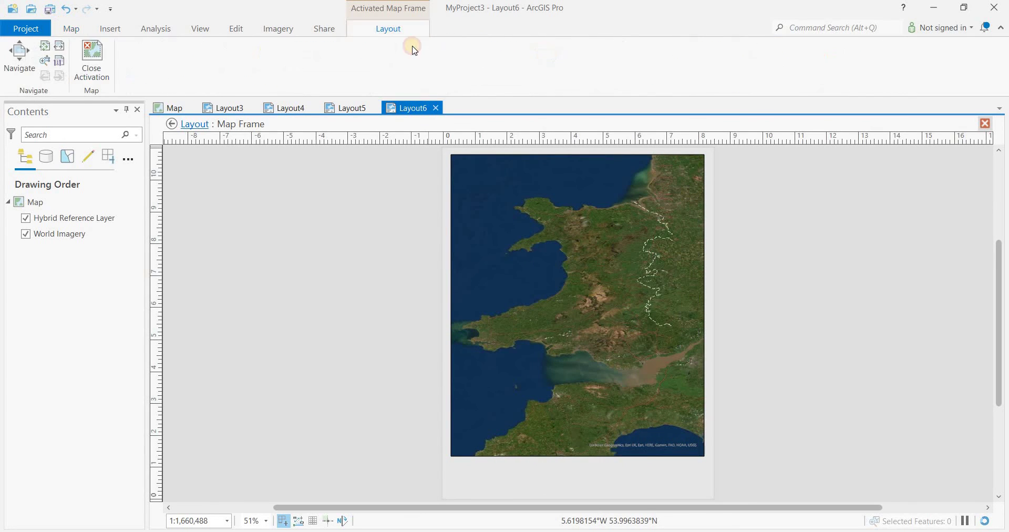
left_click(100, 56)
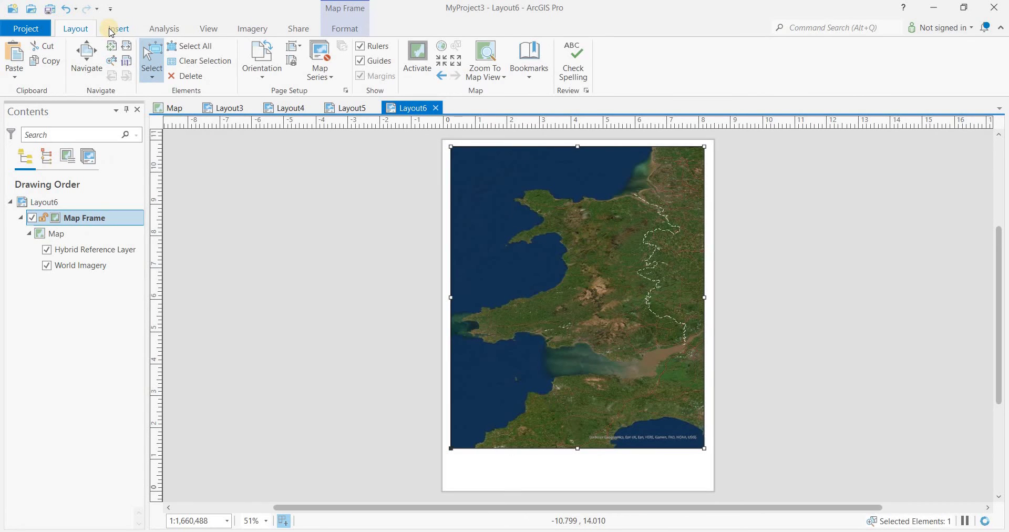
left_click(111, 29)
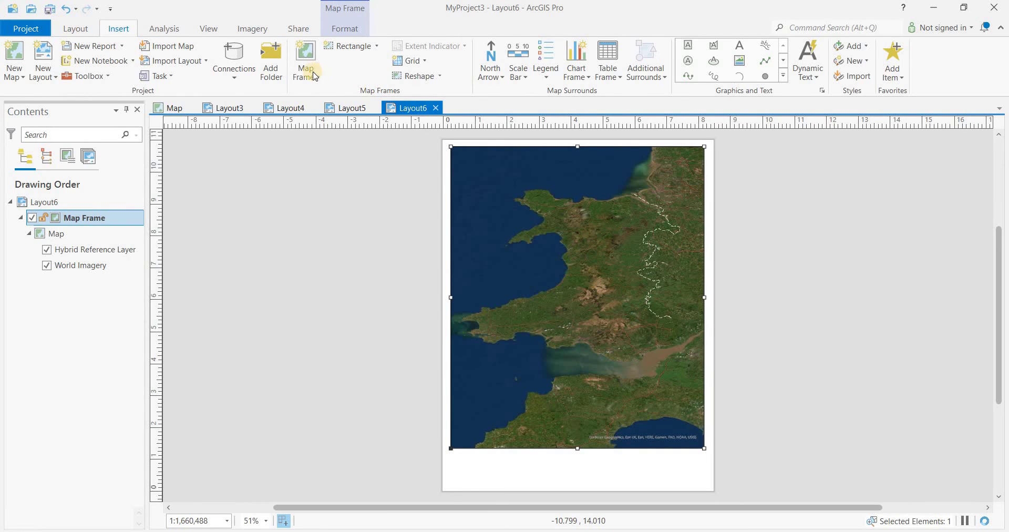
- Create letter portrait Layout7 and place a British Isles map frame on it
left_click(43, 66)
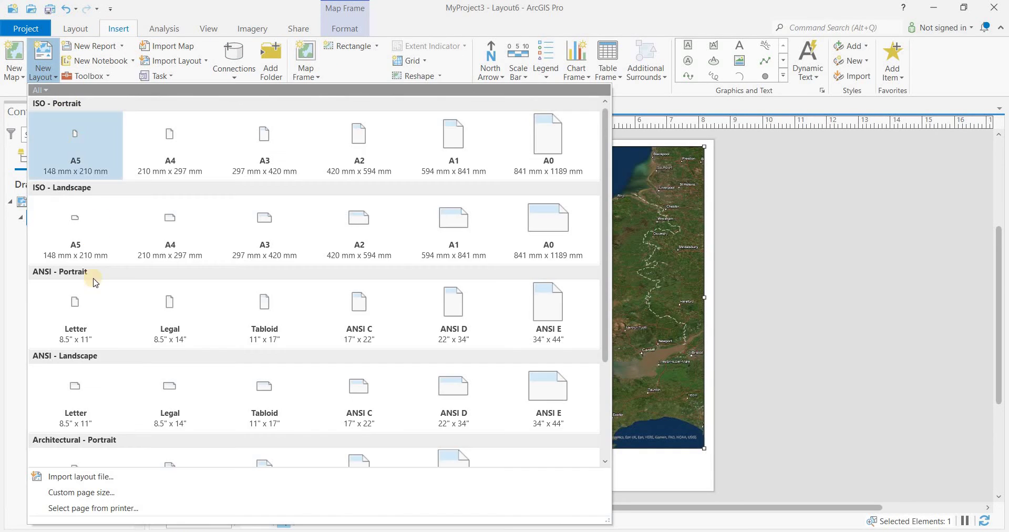
left_click(87, 318)
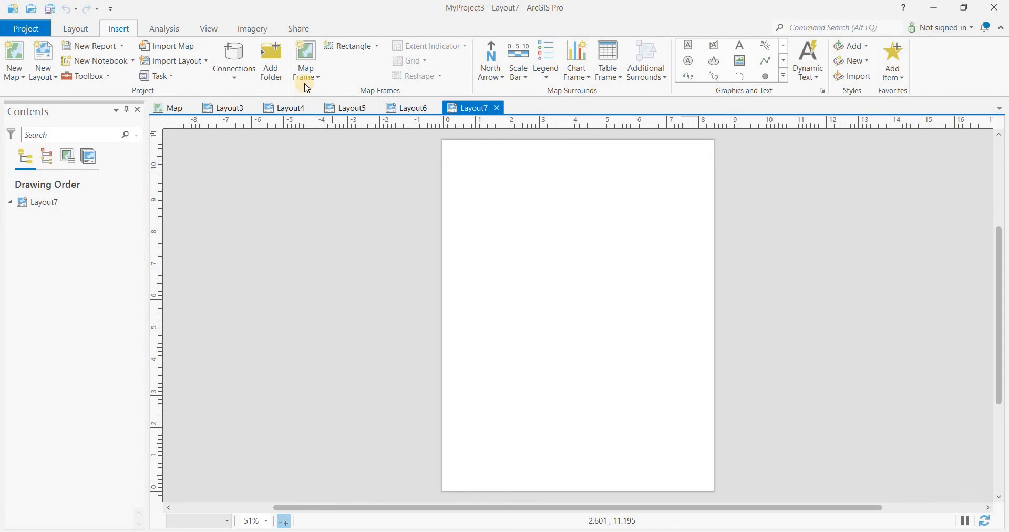
left_click(306, 63)
left_click(441, 145)
left_click(454, 151)
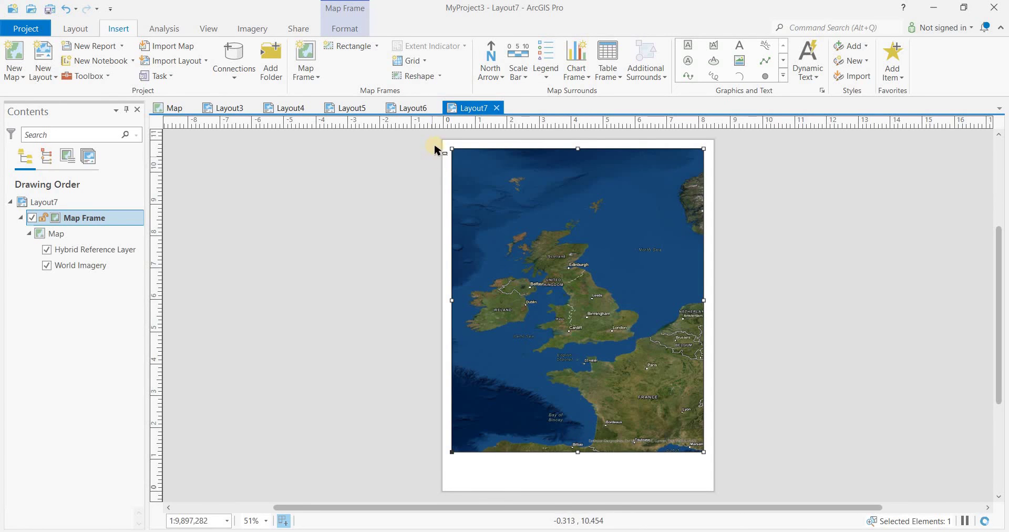
- Activate Layout7's map frame and pan and zoom to centre Ireland at 1:4,053,927
left_click(76, 28)
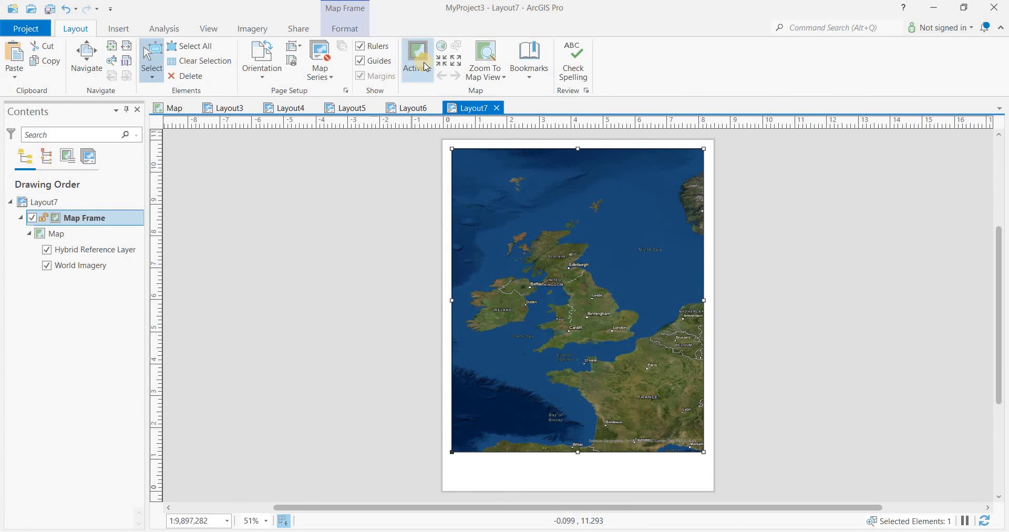
left_click(417, 59)
left_click(505, 173)
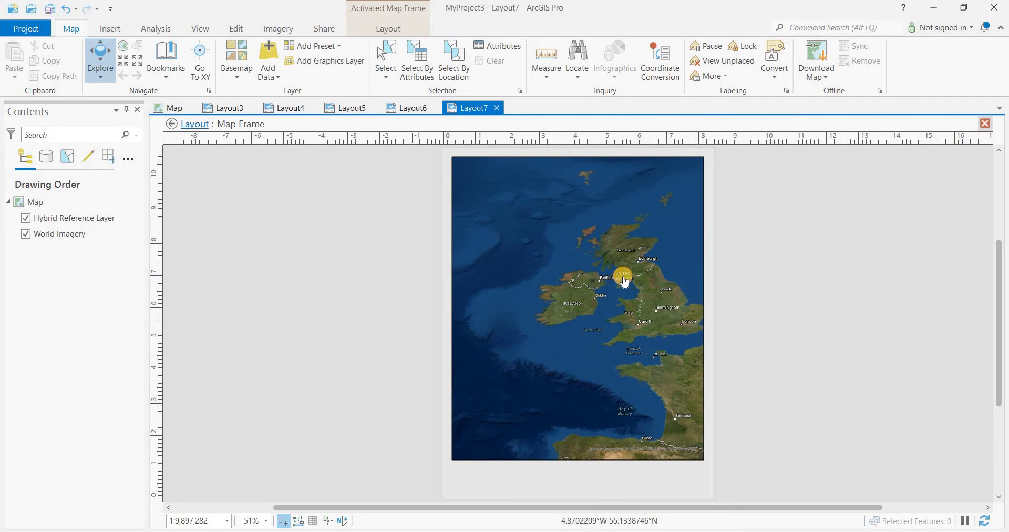
scroll(624, 278, "up", 2)
scroll(624, 281, "up", 2)
left_click_drag(669, 273, 699, 268)
scroll(676, 272, "up", 2)
scroll(641, 264, "down", 2)
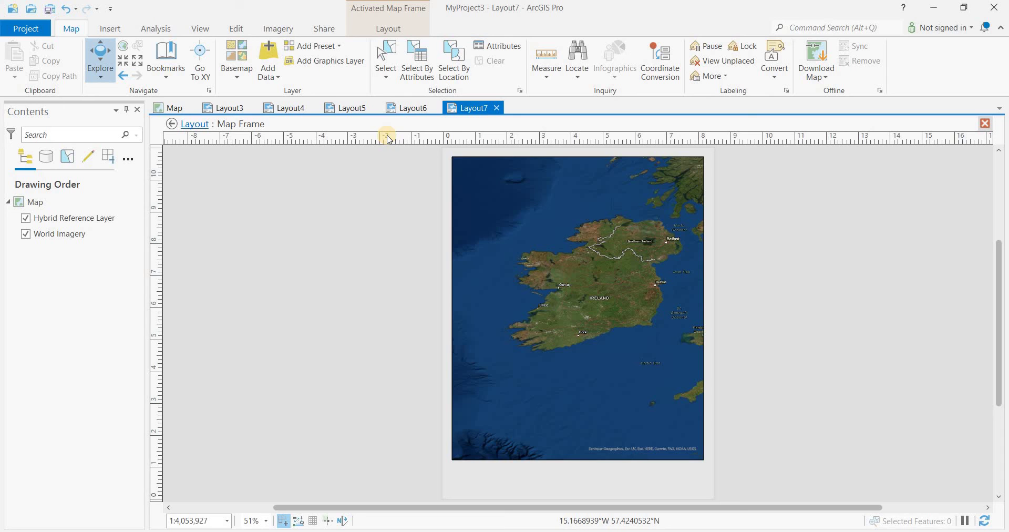
- Close Layout7's map activation and switch back to Layout3's British Isles frame
left_click(387, 29)
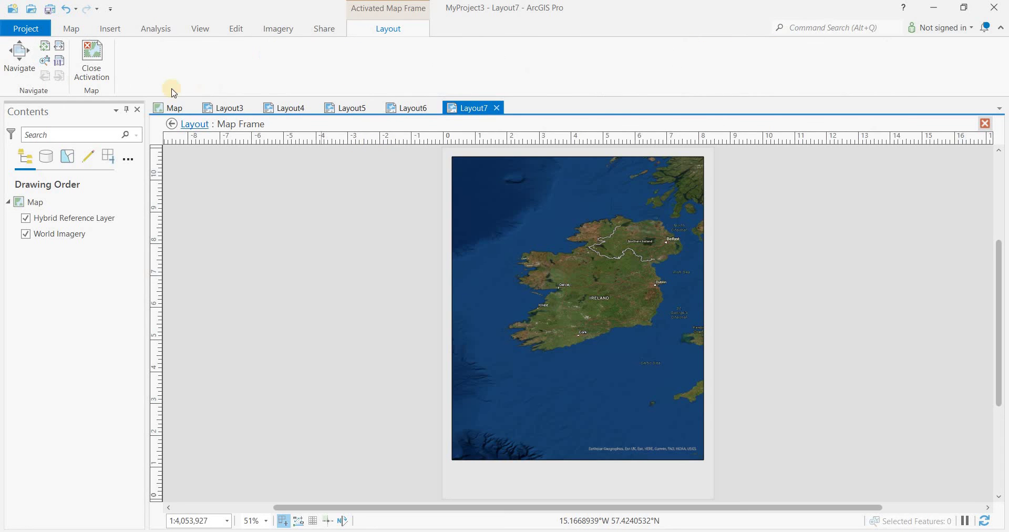
left_click(81, 84)
left_click(223, 108)
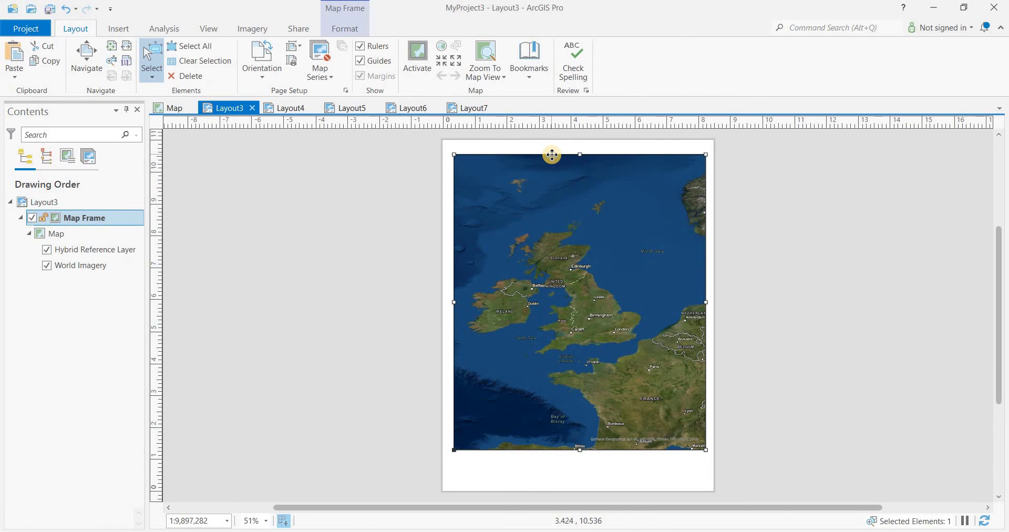